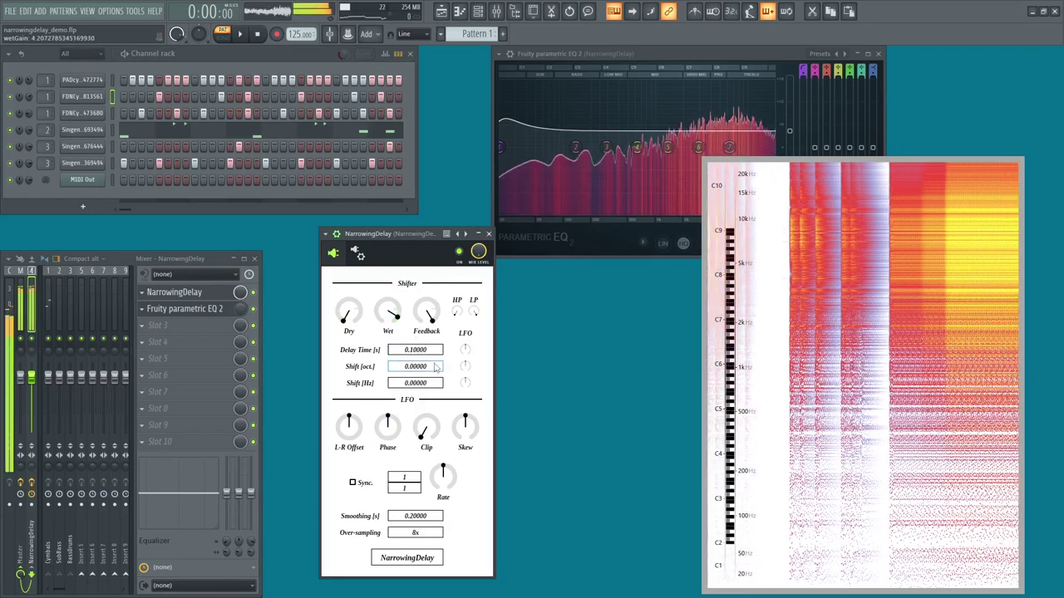
Set NarrowingDelay's Shift [oct.] to -0.608 and Shift [Hz] to about 1132.37
{"action": "left_click_drag", "start_coordinate": [437, 384], "coordinate": [433, 388]}
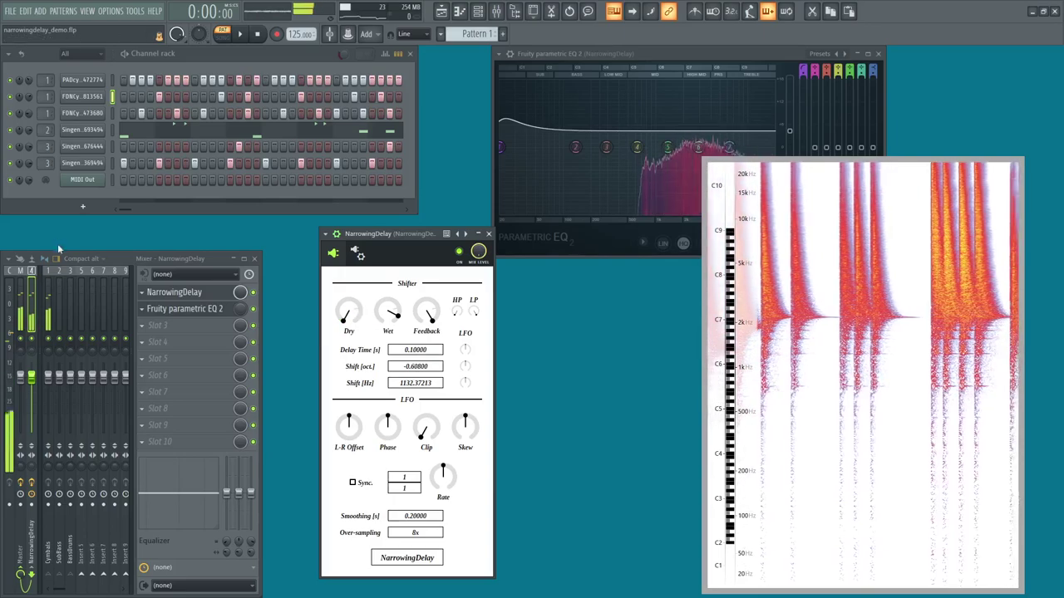
Route the BassDrums mixer track into the NarrowingDelay track and audition notes on the last Singen channel
{"action": "left_click", "coordinate": [72, 308]}
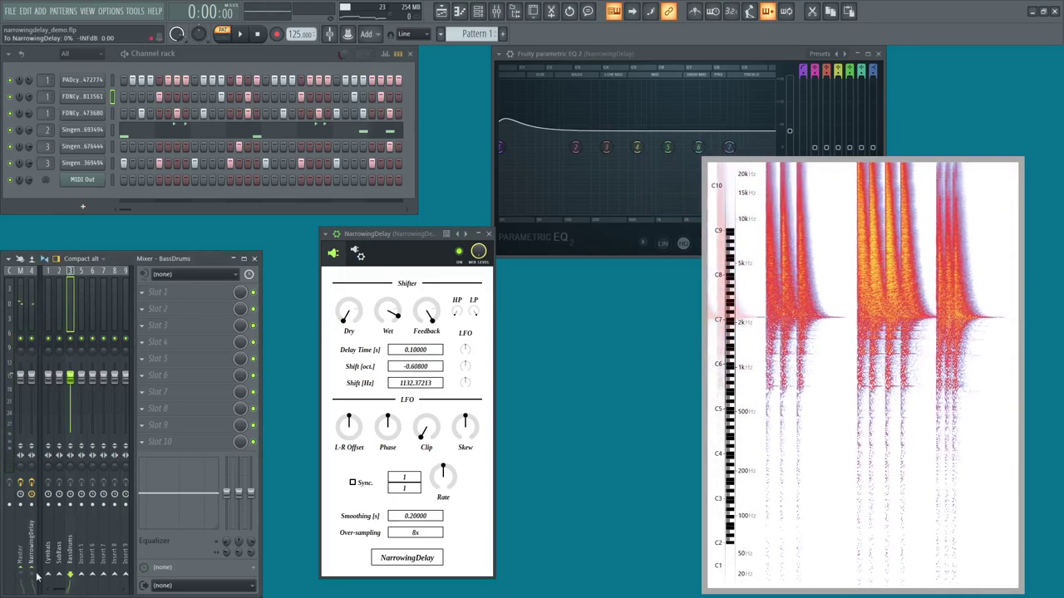
{"action": "left_click", "coordinate": [111, 164]}
{"action": "left_click_drag", "start_coordinate": [31, 575], "coordinate": [32, 595]}
{"action": "key", "text": "s"}
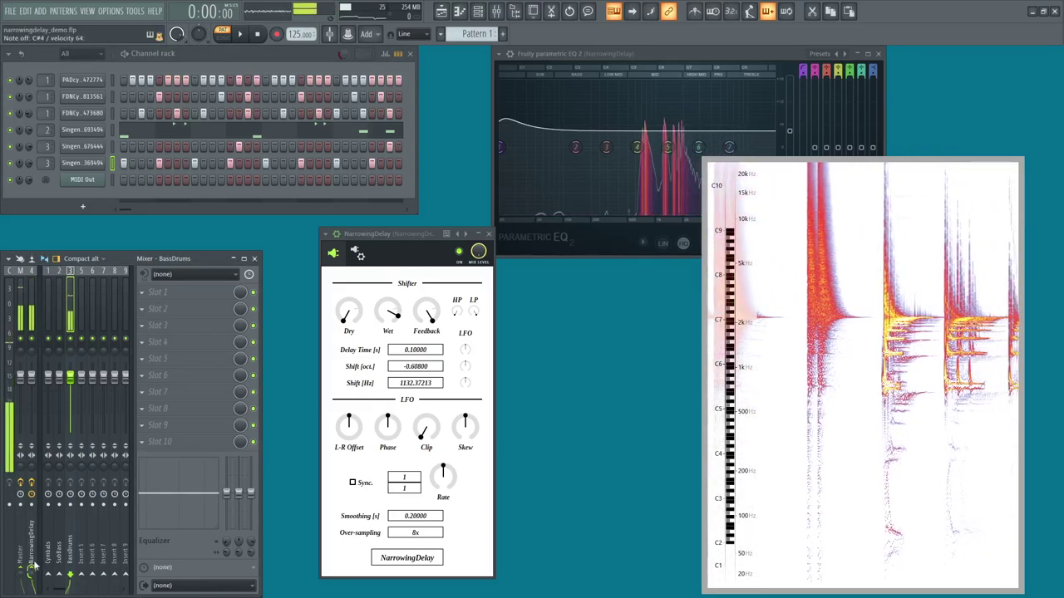
Turn Feedback up and sweep the pitch and frequency shifts, ending at Shift [oct.] -0.128 and Shift [Hz] about 1028
{"action": "left_click_drag", "start_coordinate": [433, 332], "coordinate": [426, 376]}
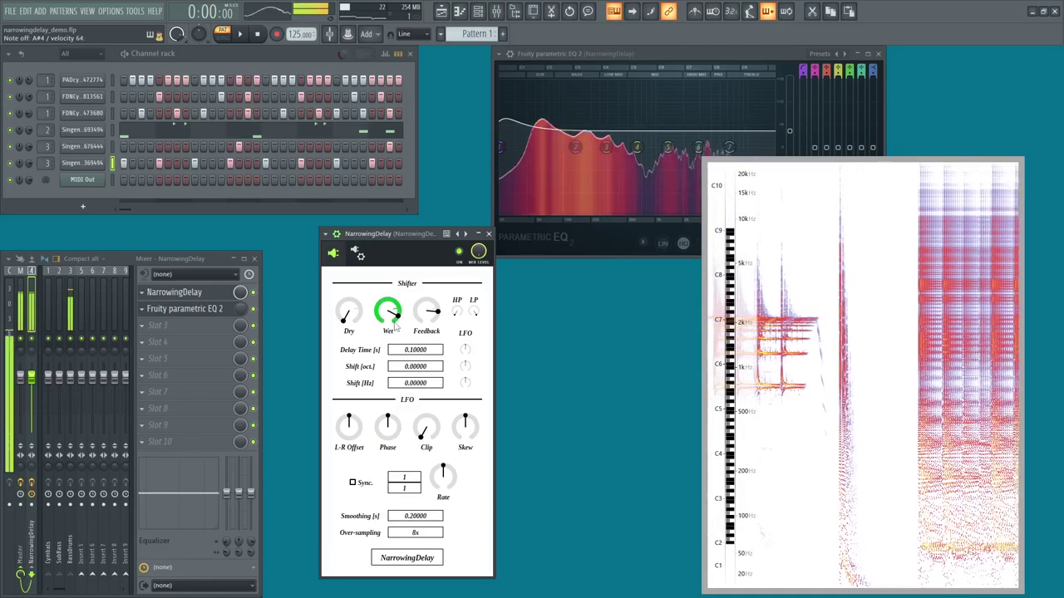
{"action": "left_click_drag", "start_coordinate": [429, 318], "coordinate": [443, 280]}
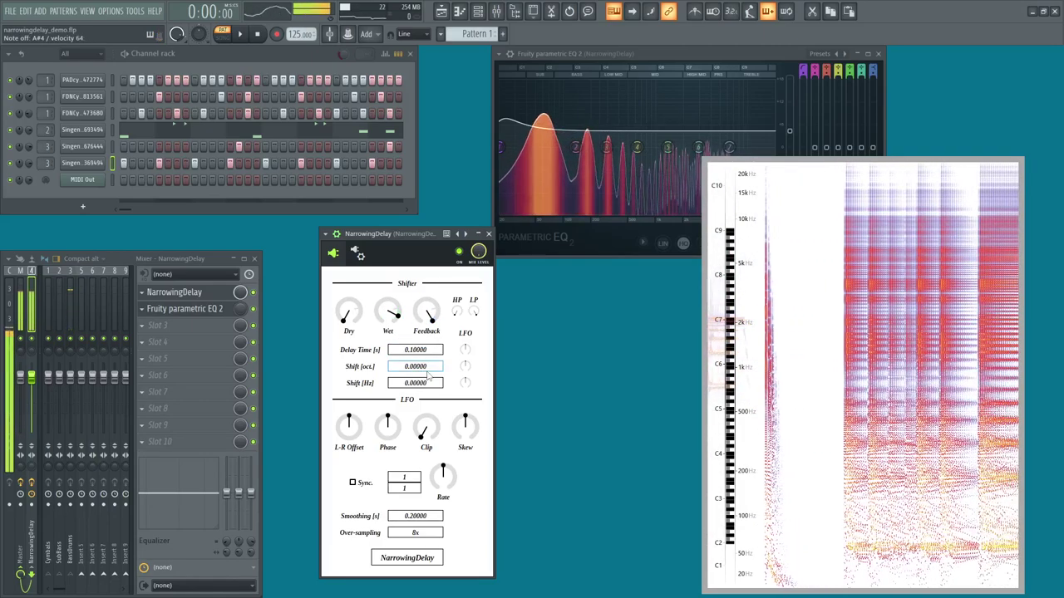
{"action": "left_click_drag", "start_coordinate": [426, 372], "coordinate": [426, 355]}
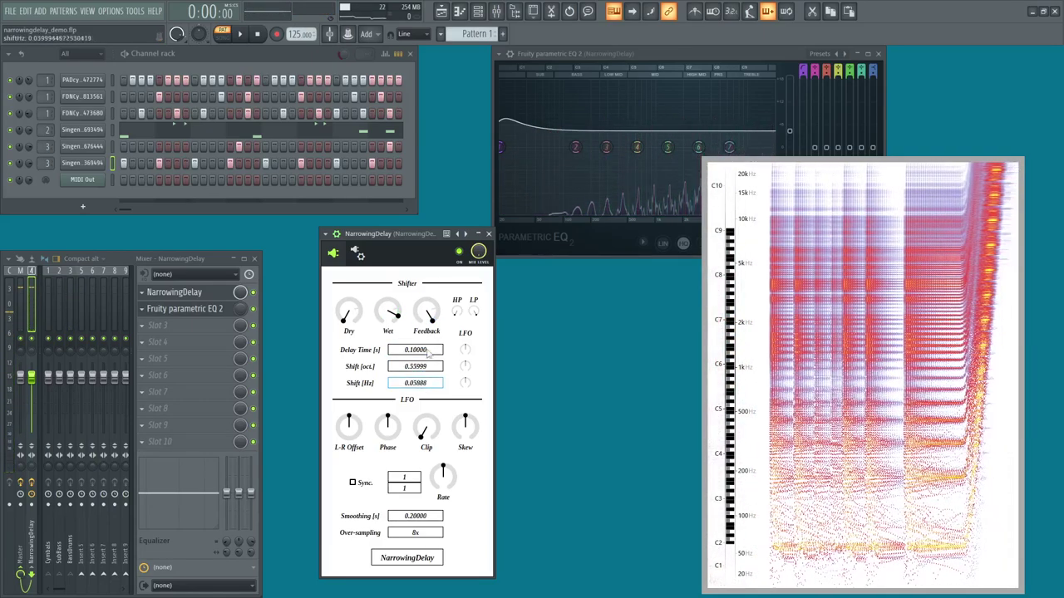
{"action": "left_click_drag", "start_coordinate": [431, 266], "coordinate": [431, 206]}
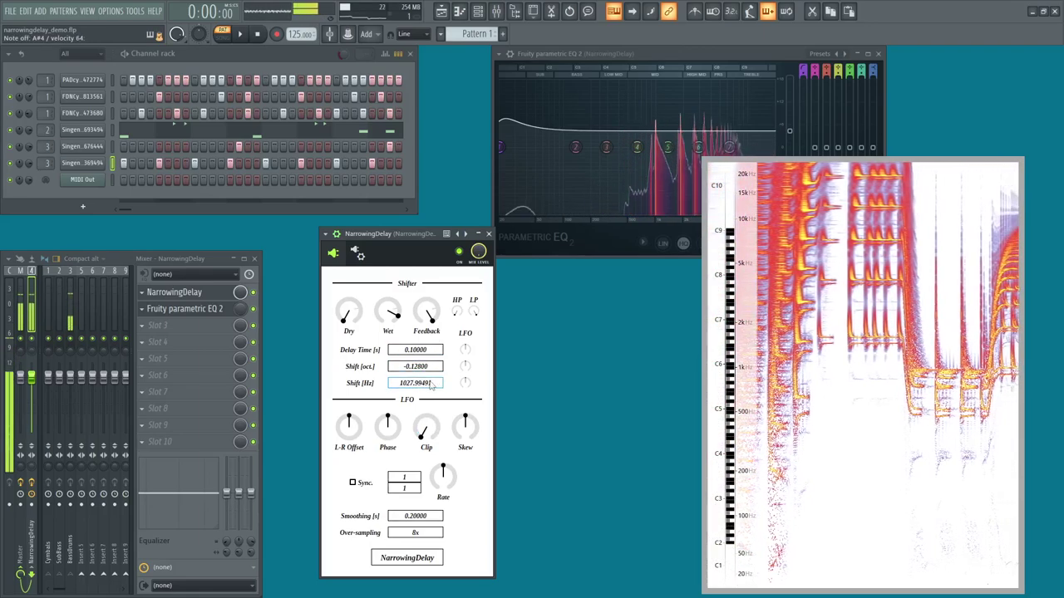
Set Shift [oct.] to -0.096, Shift [Hz] to about 45.08 and Delay Time to 0.42255 s
{"action": "left_click_drag", "start_coordinate": [427, 373], "coordinate": [434, 359]}
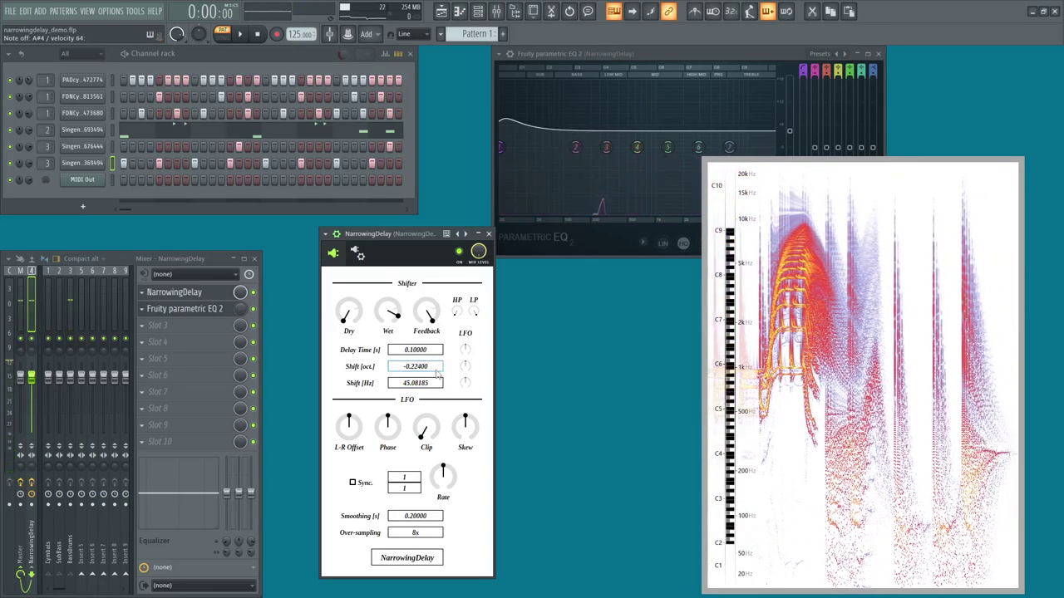
{"action": "left_click_drag", "start_coordinate": [437, 375], "coordinate": [434, 370]}
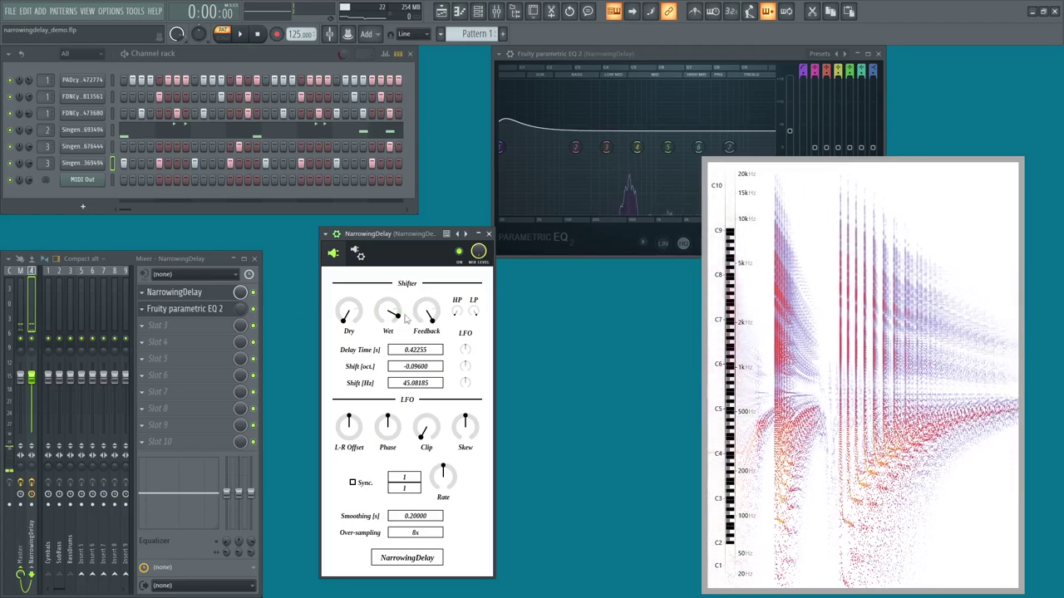
Play the pattern, set the BassDrums track's send level to NarrowingDelay to 38% and reset its send level to the master
{"action": "left_click", "coordinate": [240, 35]}
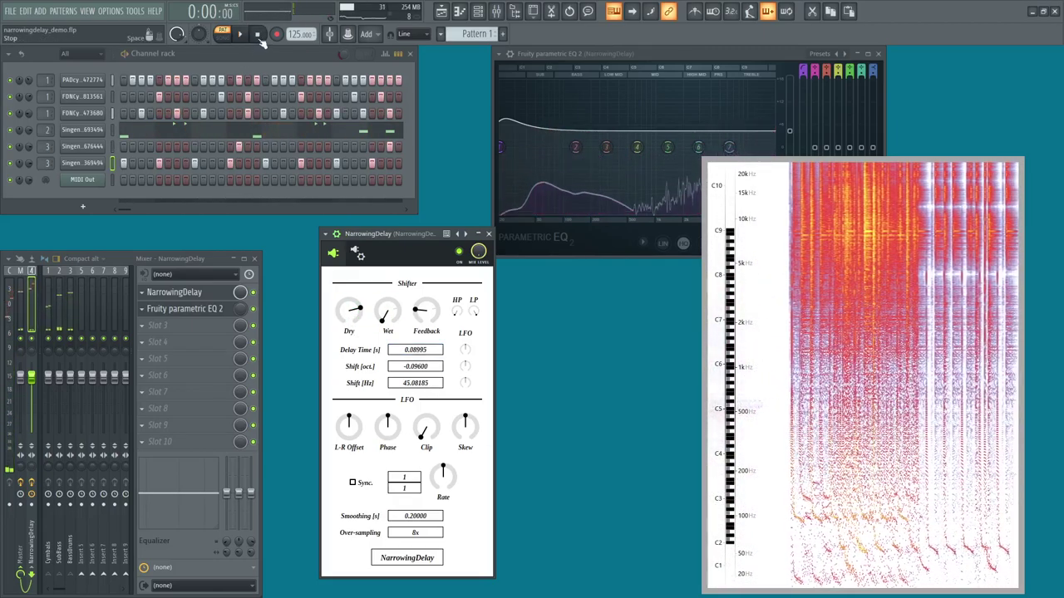
{"action": "left_click", "coordinate": [68, 291]}
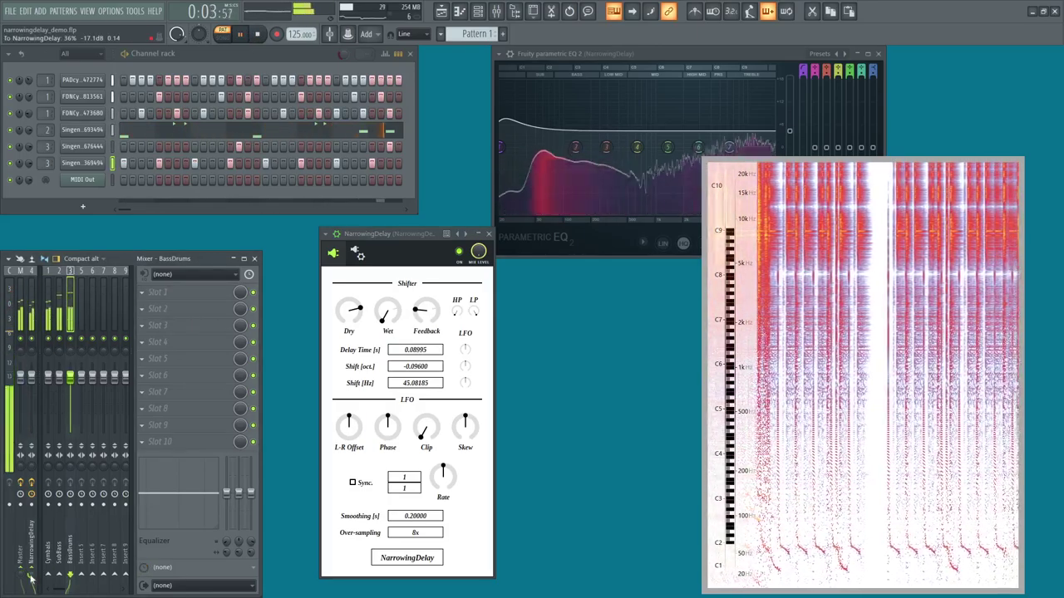
{"action": "right_click", "coordinate": [29, 579]}
{"action": "left_click", "coordinate": [62, 420]}
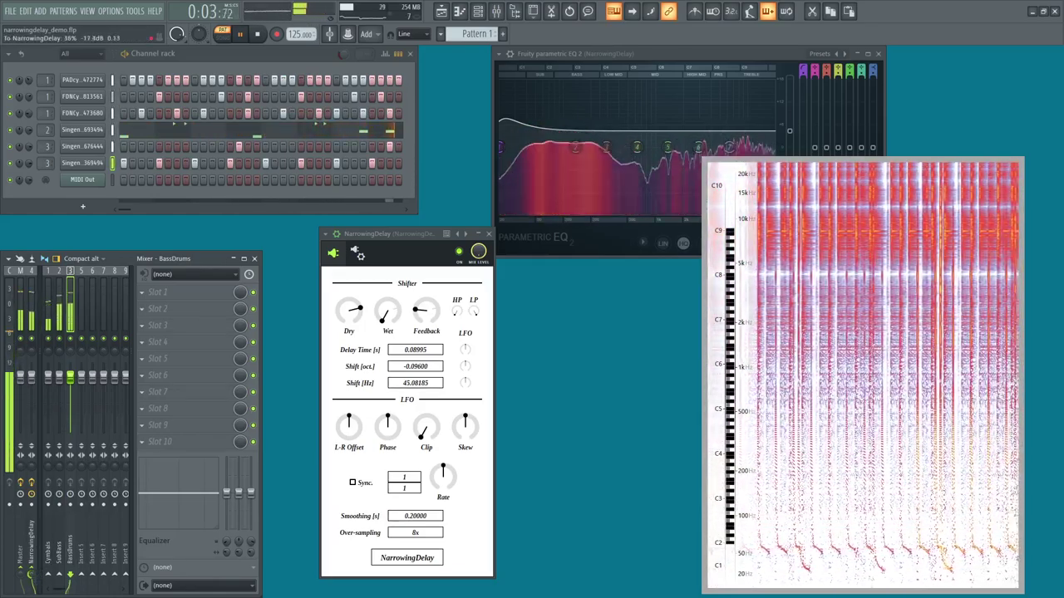
{"action": "right_click", "coordinate": [22, 579]}
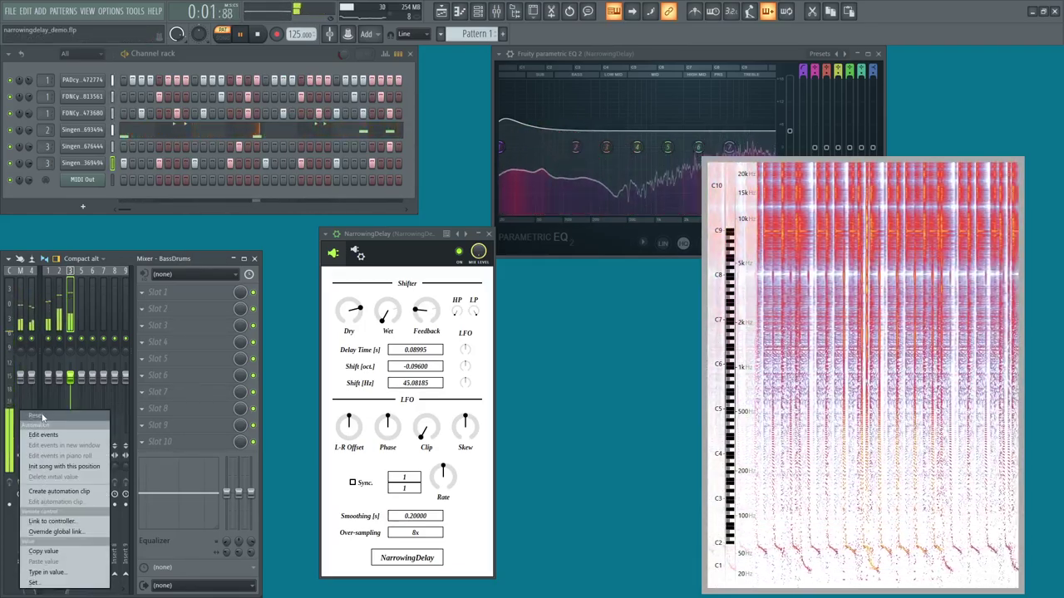
{"action": "left_click", "coordinate": [42, 417]}
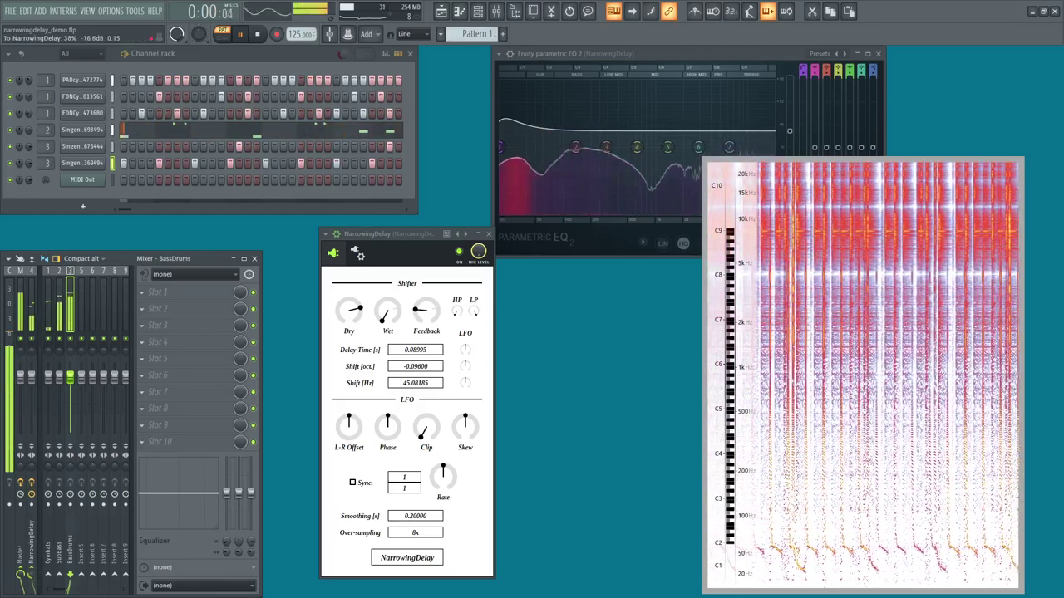
Raise the Wet level, set Feedback to about 0.67, Delay Time to 0.0979 s, Shift [oct.] to -0.592 and Shift [Hz] to about 186.21
{"action": "left_click_drag", "start_coordinate": [388, 312], "coordinate": [405, 231]}
{"action": "left_click_drag", "start_coordinate": [413, 351], "coordinate": [425, 316]}
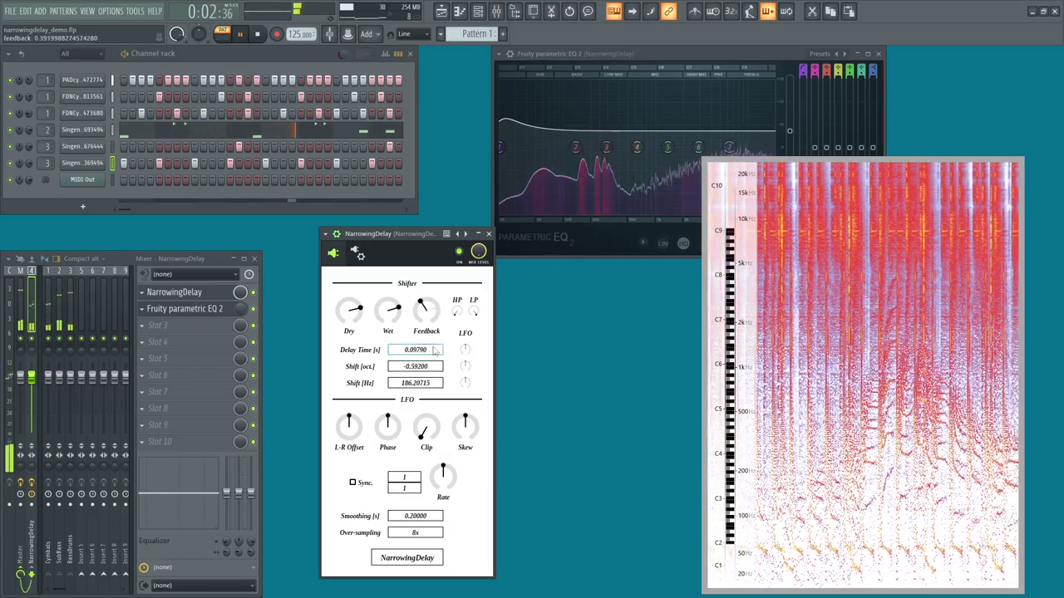
{"action": "left_click", "coordinate": [70, 308]}
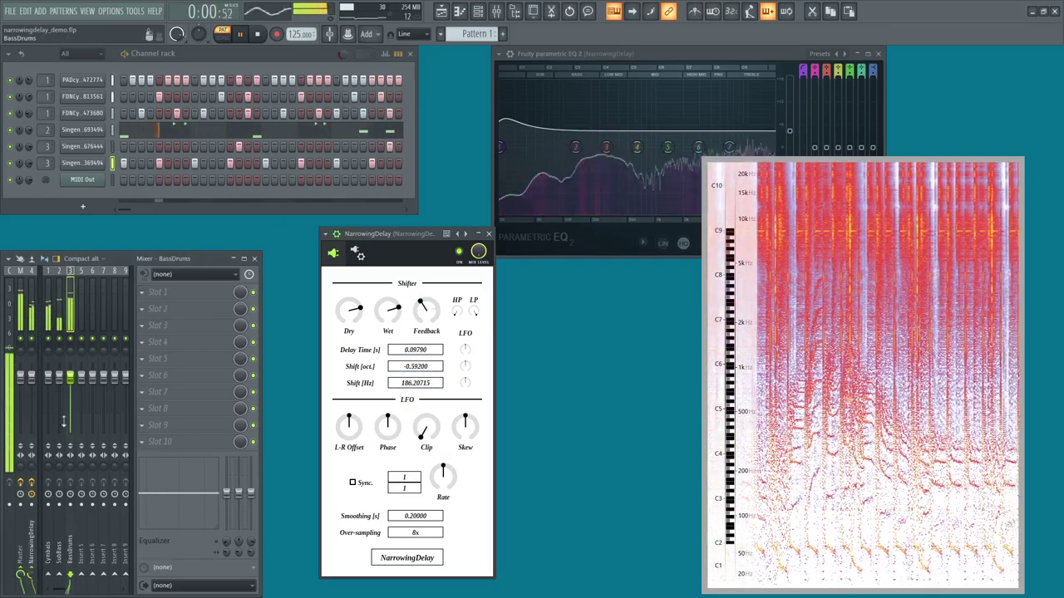
{"action": "left_click", "coordinate": [408, 260]}
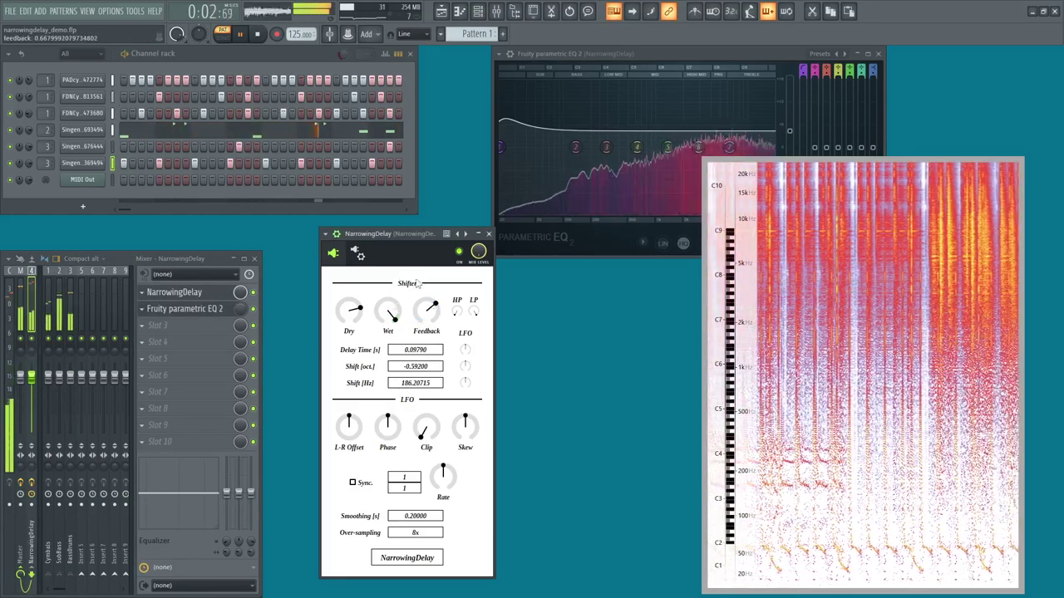
Set Delay Time to 0.03772 s, Shift [oct.] to -0.384 and Shift [Hz] to about 366.43
{"action": "left_click_drag", "start_coordinate": [426, 354], "coordinate": [427, 384]}
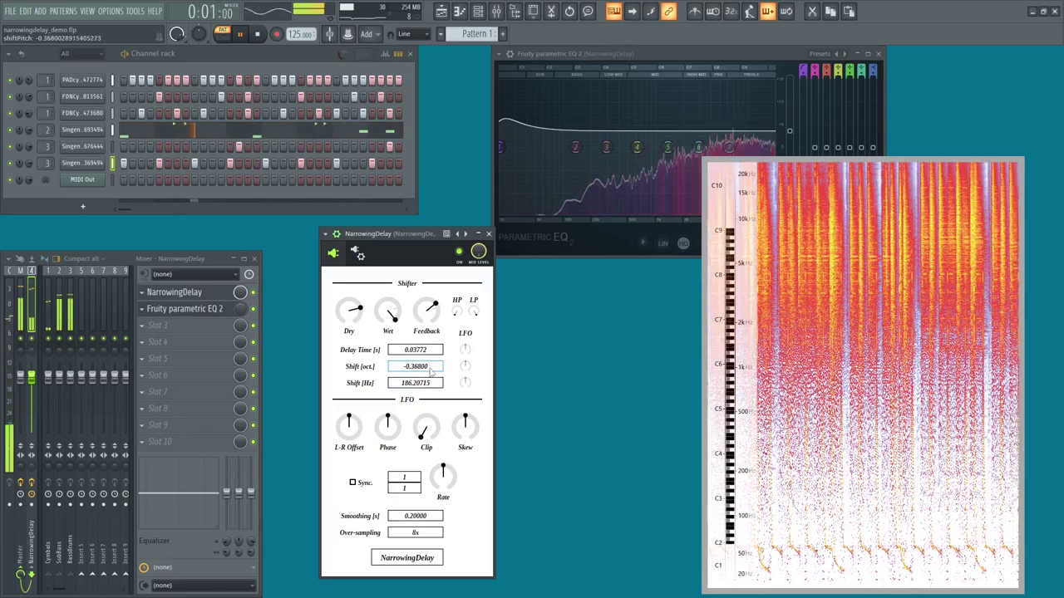
{"action": "left_click_drag", "start_coordinate": [431, 372], "coordinate": [430, 373]}
{"action": "left_click_drag", "start_coordinate": [431, 385], "coordinate": [430, 372]}
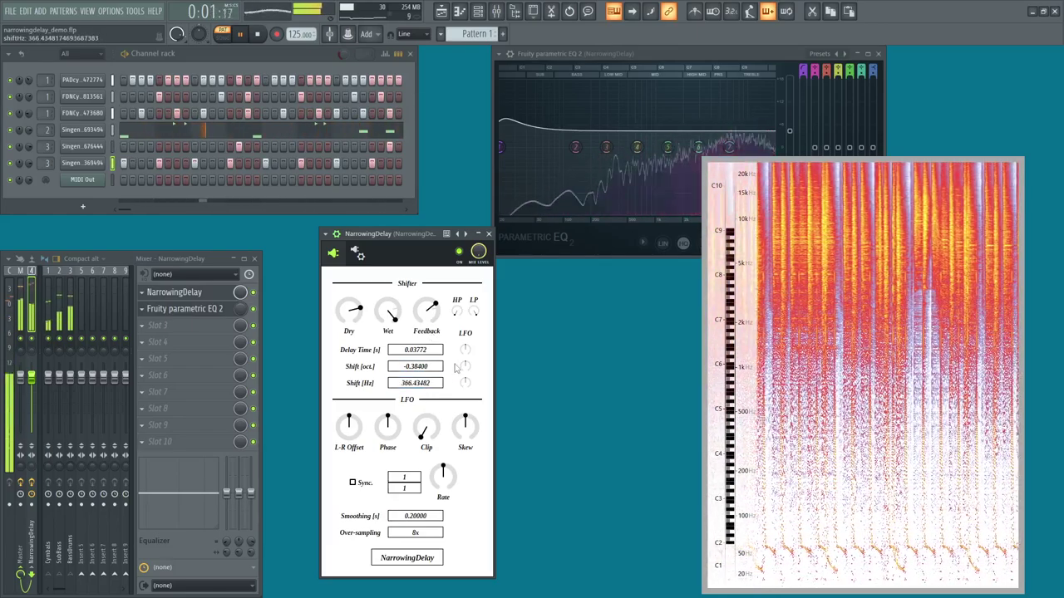
Lower the BassDrums mixer track's send level to NarrowingDelay to about 10%
{"action": "left_click", "coordinate": [66, 299]}
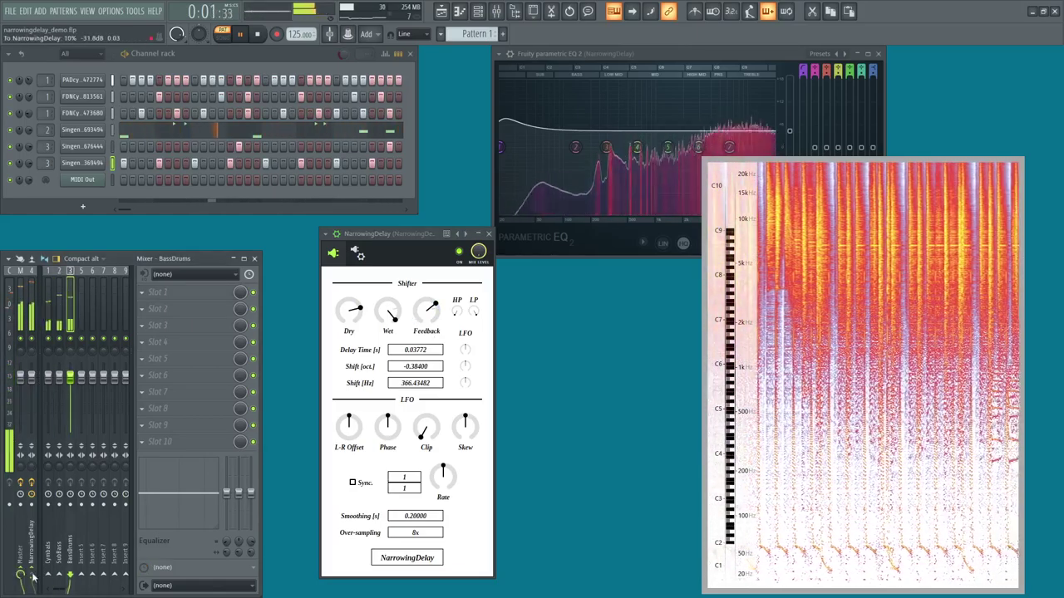
In the MIDI Out channel's piano roll, draw four consecutive two-bar notes: G4, A4, A#4 and E4
{"action": "right_click", "coordinate": [71, 178]}
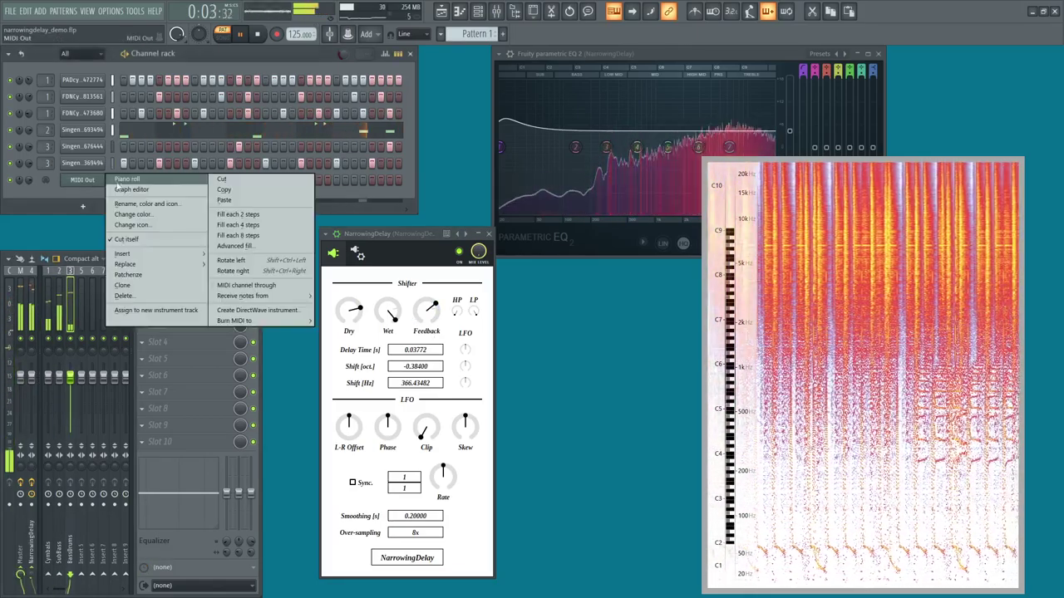
{"action": "left_click", "coordinate": [92, 183]}
{"action": "mouse_move", "coordinate": [240, 237]}
{"action": "left_mouse_down"}
{"action": "mouse_move", "coordinate": [349, 240]}
{"action": "mouse_move", "coordinate": [338, 251]}
{"action": "mouse_move", "coordinate": [441, 213]}
{"action": "left_mouse_up"}
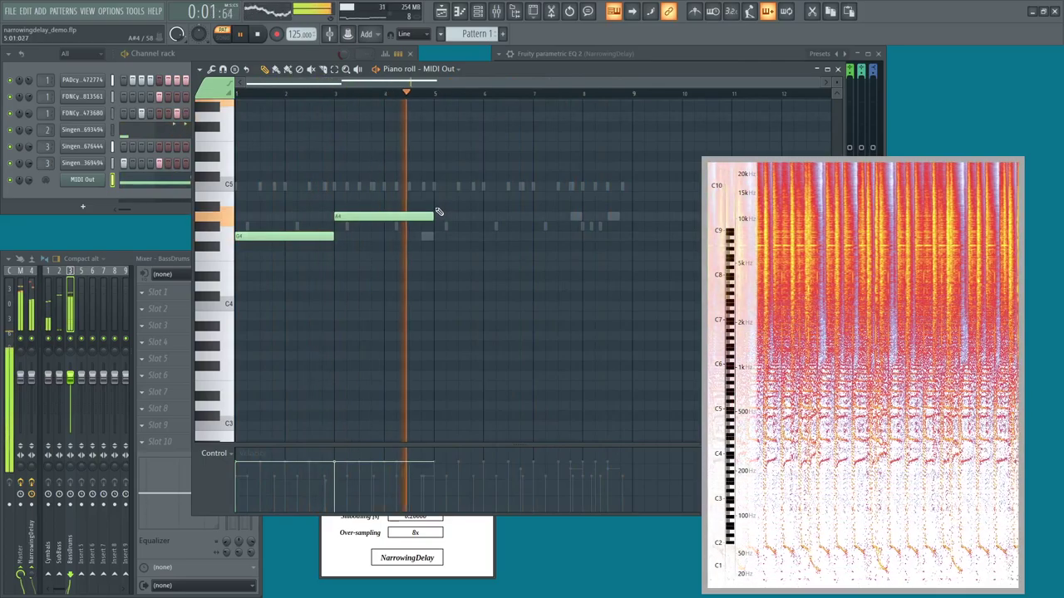
{"action": "left_click", "coordinate": [437, 209]}
{"action": "left_click", "coordinate": [538, 188]}
{"action": "left_click_drag", "start_coordinate": [539, 186], "coordinate": [527, 266]}
Set NarrowingDelay's MIDI input port to 0 in its plugin settings, check the MIDI Out channel and reopen the plugin
{"action": "left_click", "coordinate": [489, 571]}
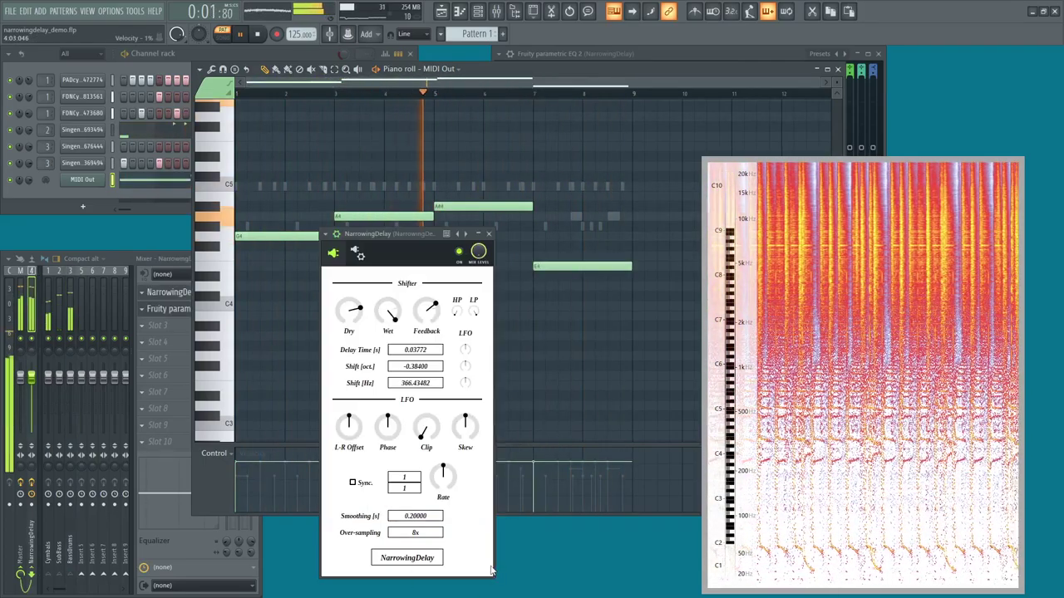
{"action": "left_click", "coordinate": [356, 253]}
{"action": "scroll", "coordinate": [364, 404], "scroll_direction": "up", "scroll_amount": 1}
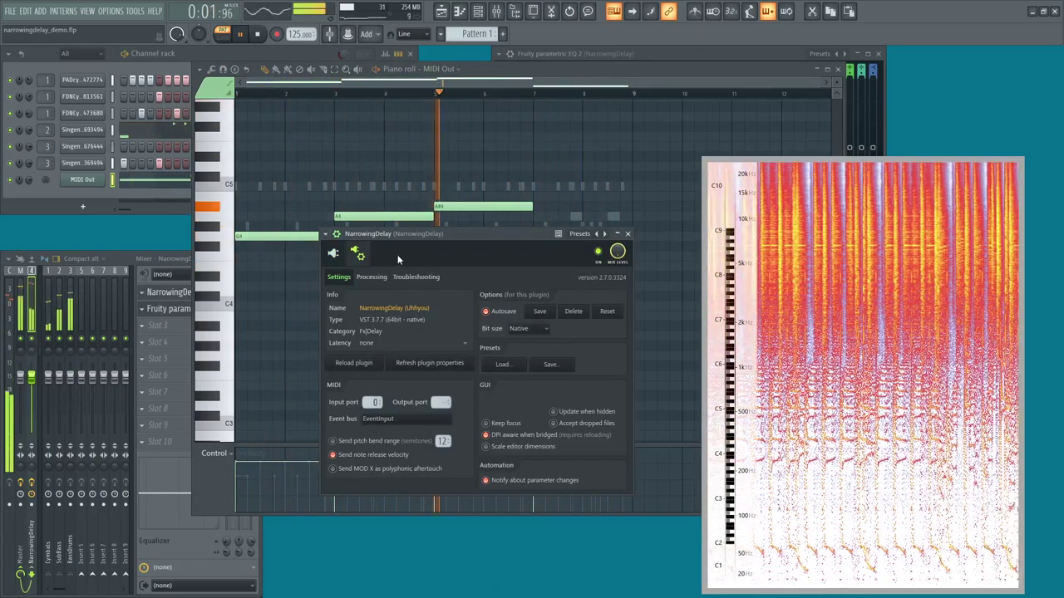
{"action": "left_click", "coordinate": [490, 149]}
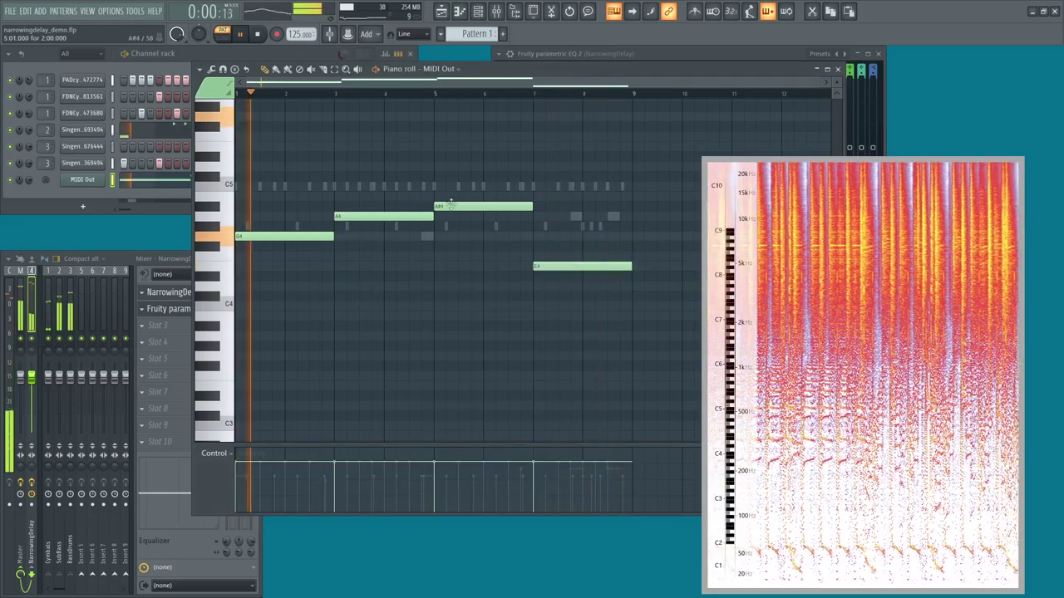
{"action": "left_click", "coordinate": [83, 180]}
{"action": "left_click", "coordinate": [83, 181]}
{"action": "left_click", "coordinate": [160, 294]}
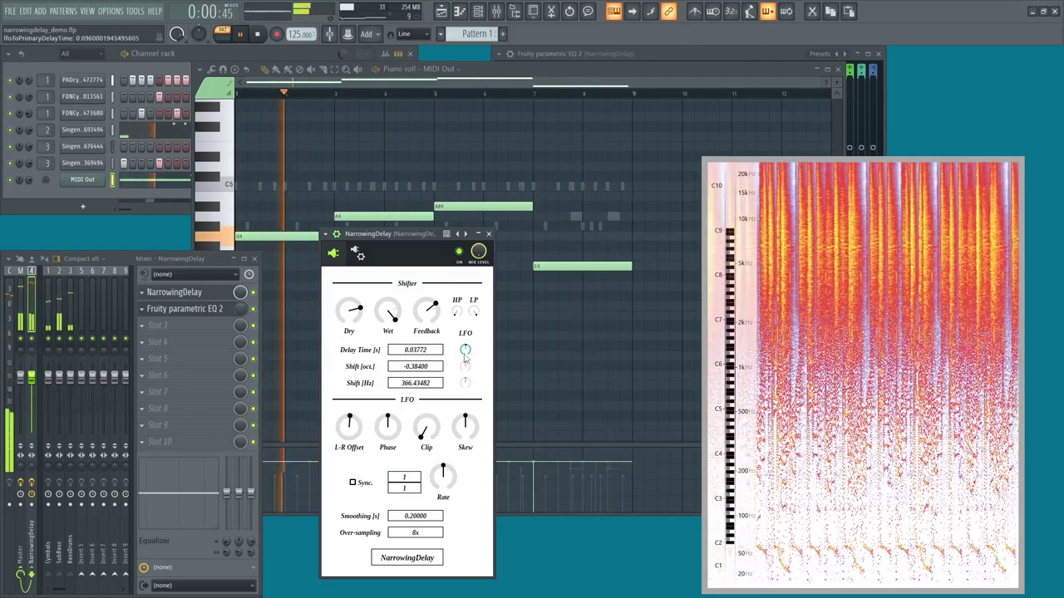
Raise Feedback further, set Delay Time to 0.05075 s and Shift [oct.] to -0.192
{"action": "left_click_drag", "start_coordinate": [428, 322], "coordinate": [429, 294]}
{"action": "left_click_drag", "start_coordinate": [429, 349], "coordinate": [429, 335]}
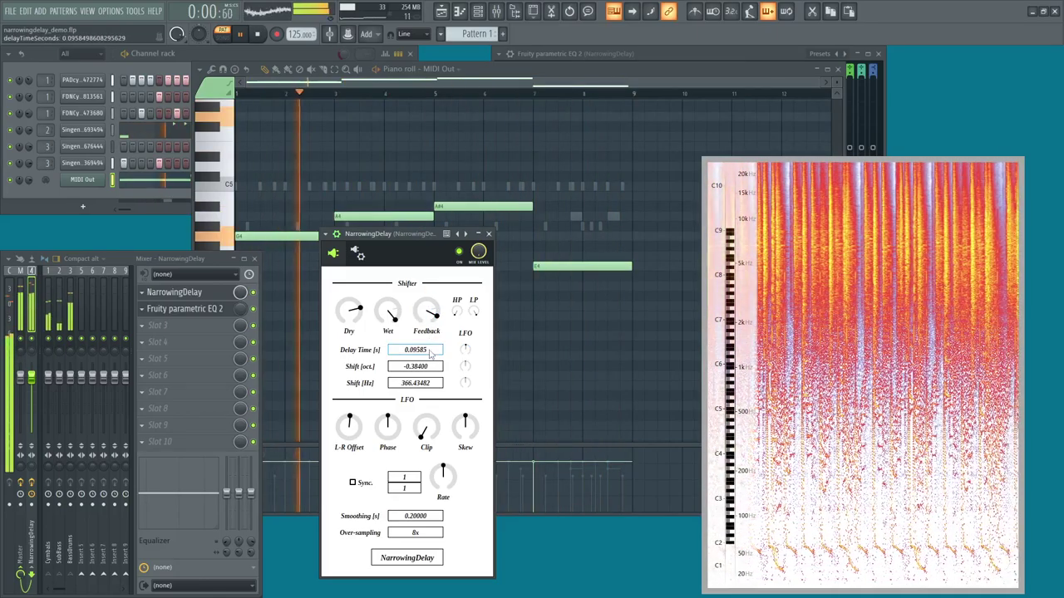
{"action": "scroll", "coordinate": [427, 350], "scroll_direction": "up", "scroll_amount": 5}
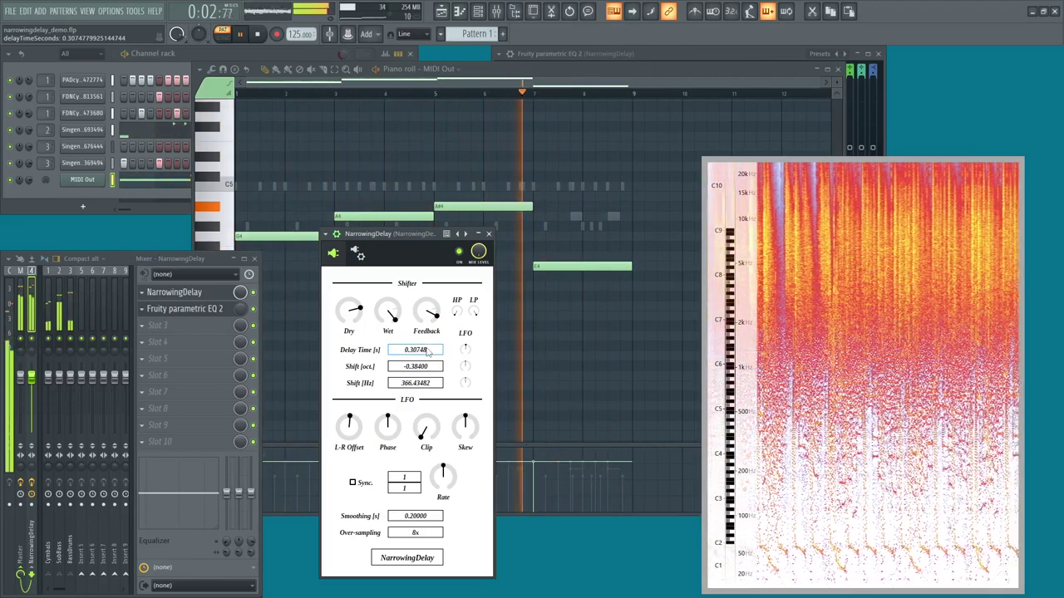
{"action": "scroll", "coordinate": [427, 352], "scroll_direction": "down", "scroll_amount": 6}
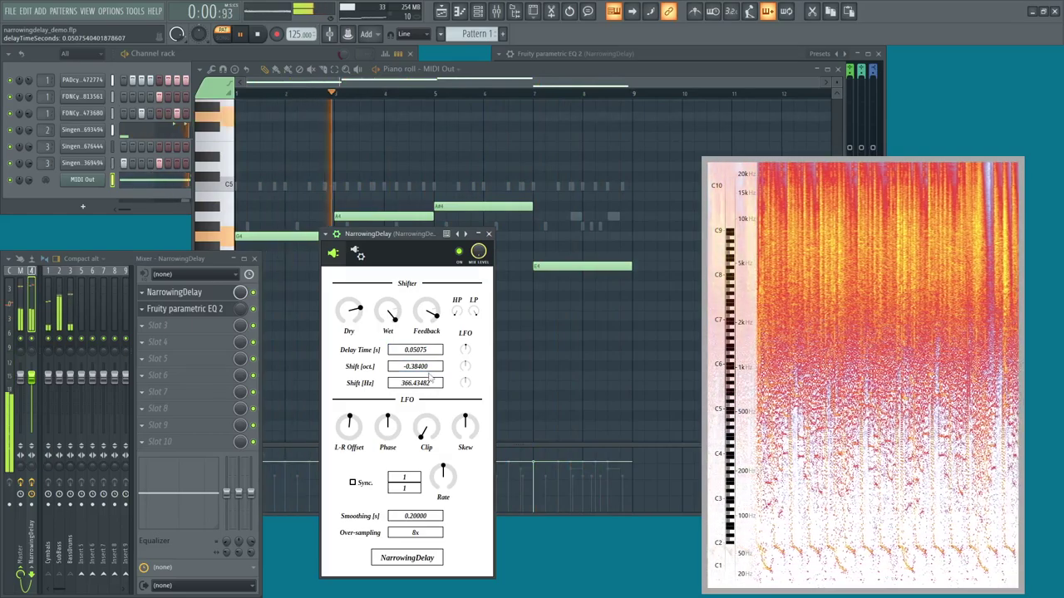
{"action": "scroll", "coordinate": [427, 372], "scroll_direction": "up", "scroll_amount": 3}
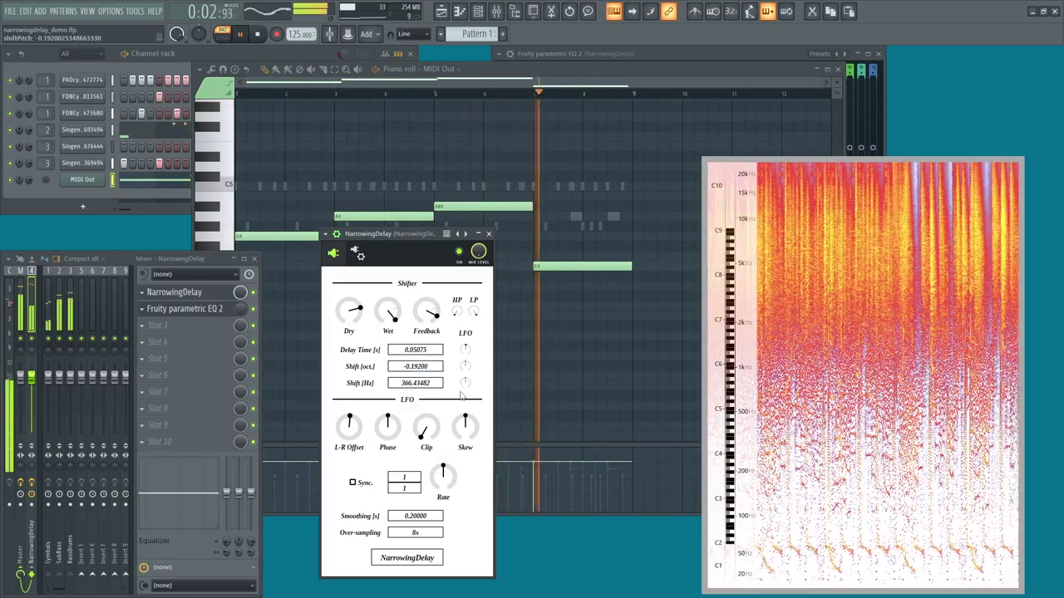
Enable tempo sync for the LFO at 2/1 and raise the LFO Clip to about 8.71
{"action": "left_click", "coordinate": [365, 484]}
{"action": "scroll", "coordinate": [413, 477], "scroll_direction": "up", "scroll_amount": 2}
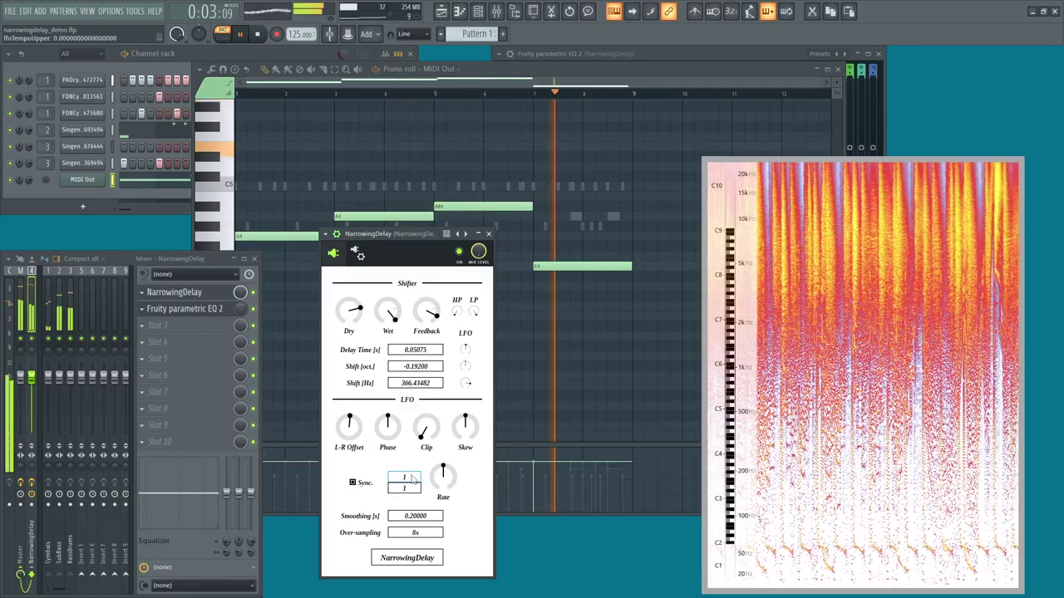
{"action": "scroll", "coordinate": [413, 478], "scroll_direction": "down", "scroll_amount": 1}
{"action": "left_click_drag", "start_coordinate": [436, 432], "coordinate": [443, 310]}
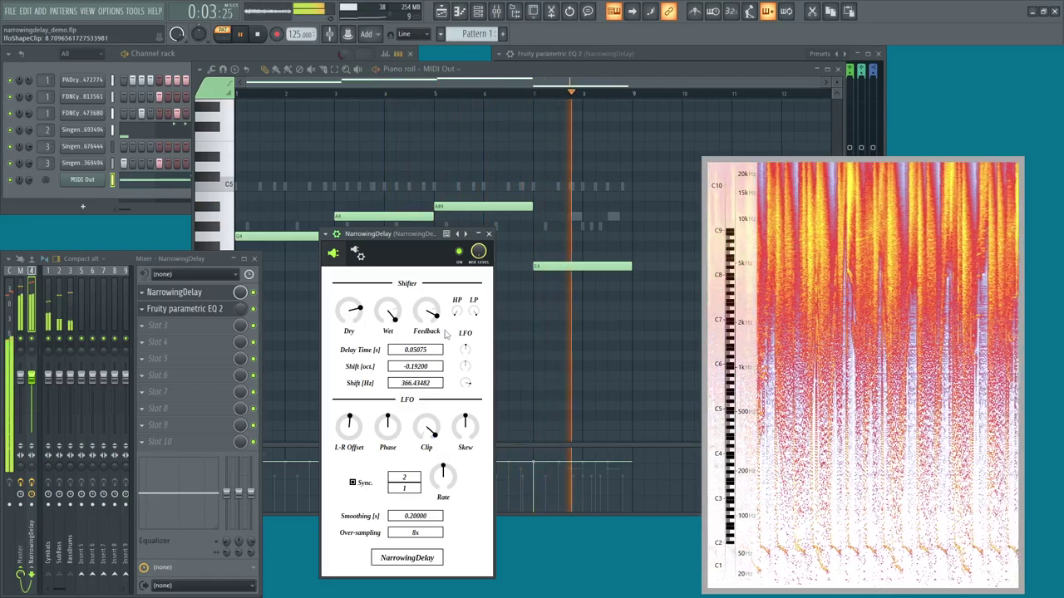
Set the LFO amounts for Shift [Hz] to about -0.096 and Delay Time to about -1.41, and adjust the Shift [oct.] amount
{"action": "left_click_drag", "start_coordinate": [468, 383], "coordinate": [472, 330]}
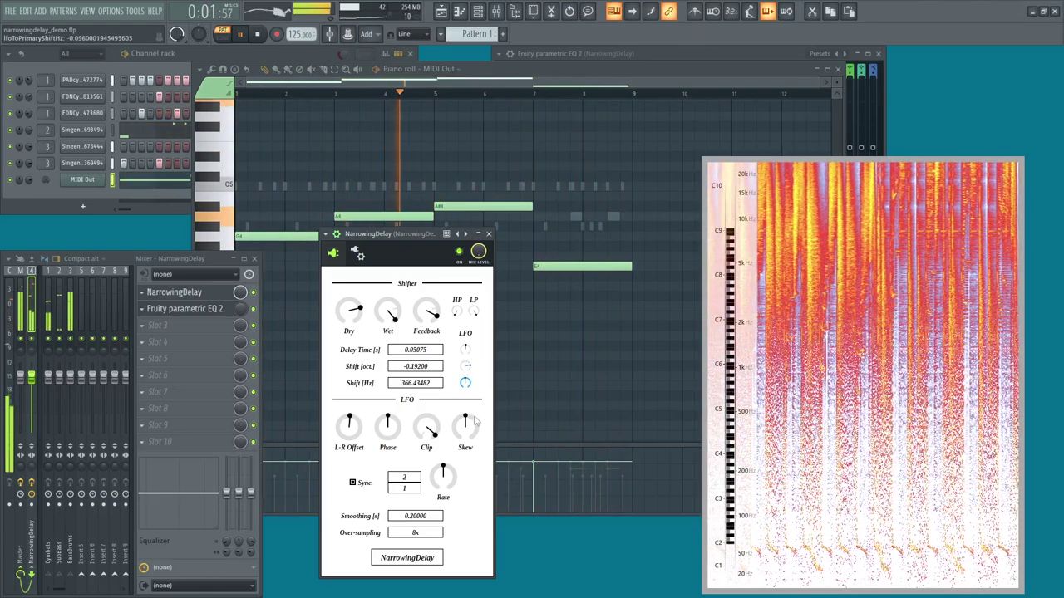
{"action": "left_click_drag", "start_coordinate": [468, 353], "coordinate": [476, 407]}
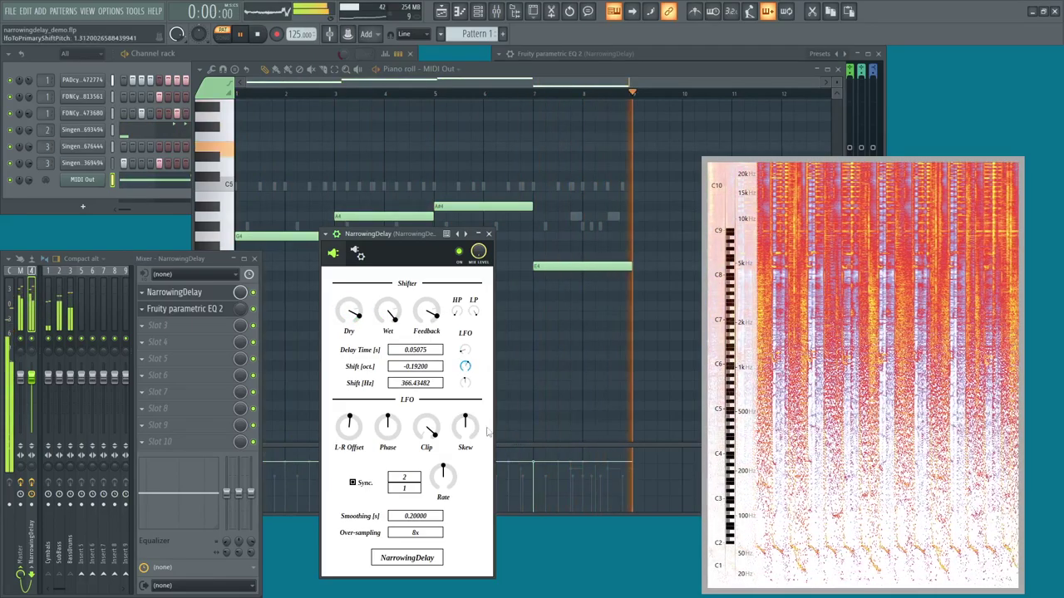
{"action": "mouse_move", "coordinate": [462, 356]}
{"action": "left_mouse_down"}
{"action": "mouse_move", "coordinate": [474, 300]}
{"action": "mouse_move", "coordinate": [470, 352]}
{"action": "left_mouse_up"}
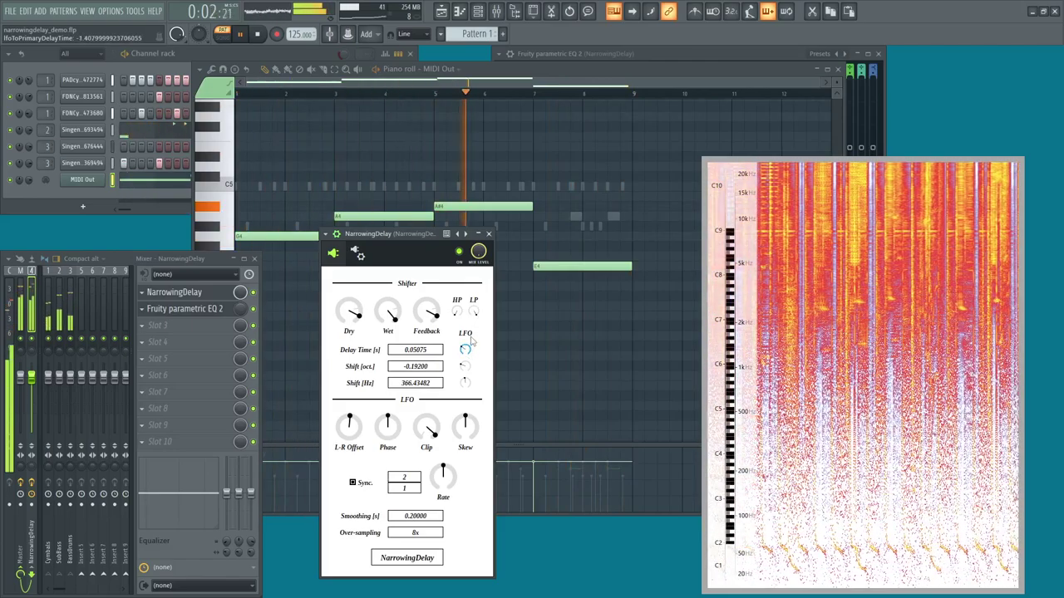
Reset the Delay Time LFO amount, set Feedback to 1, raise the LFO Skew and lower the LFO Clip to near its minimum
{"action": "left_click", "coordinate": [467, 353], "text": "ctrl"}
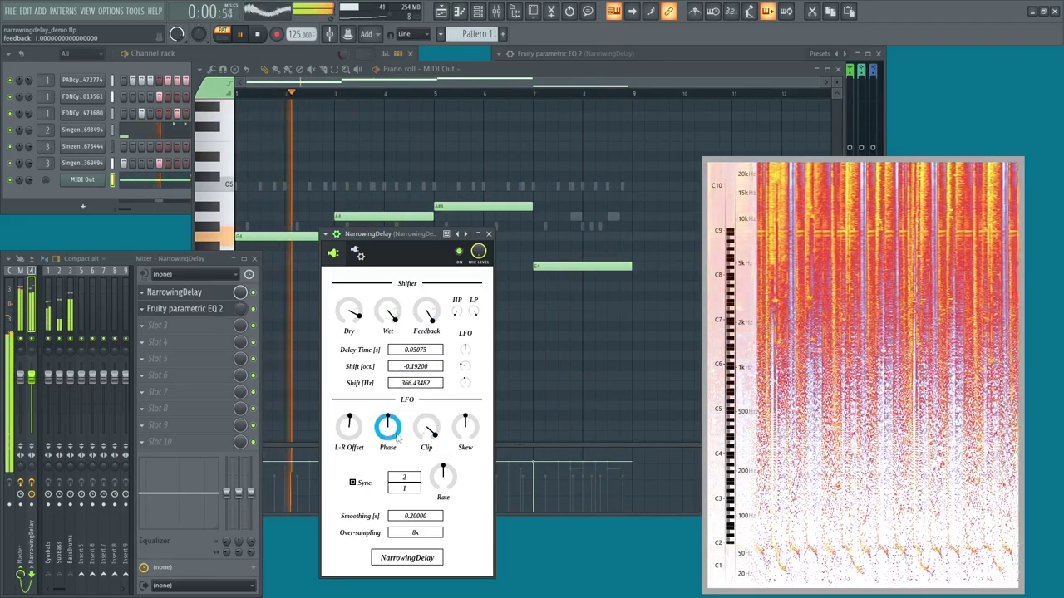
{"action": "left_click_drag", "start_coordinate": [464, 431], "coordinate": [467, 362]}
{"action": "left_click_drag", "start_coordinate": [433, 427], "coordinate": [463, 545]}
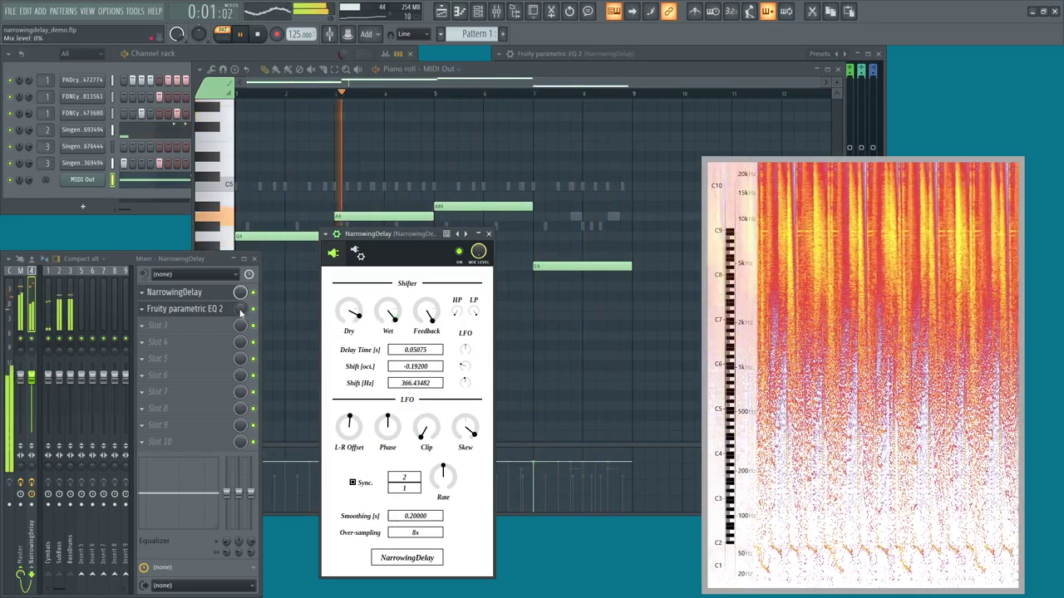
Bring Fruity parametric EQ 2 to full mix with its band 1 high-pass raised near band 6, and check the BassDrums mixer track
{"action": "left_click", "coordinate": [200, 309]}
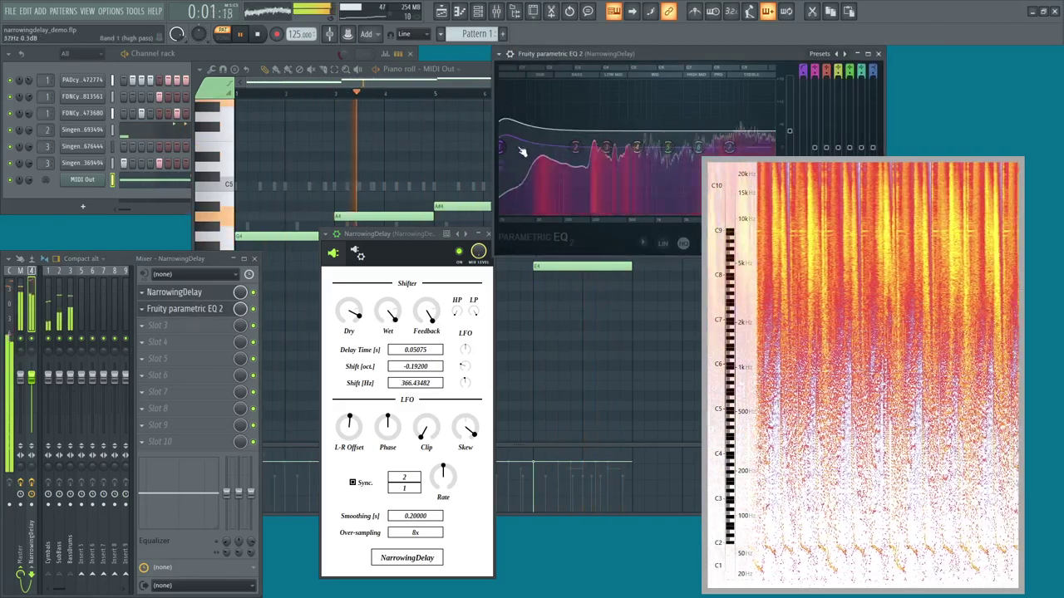
{"action": "left_click_drag", "start_coordinate": [515, 147], "coordinate": [700, 147]}
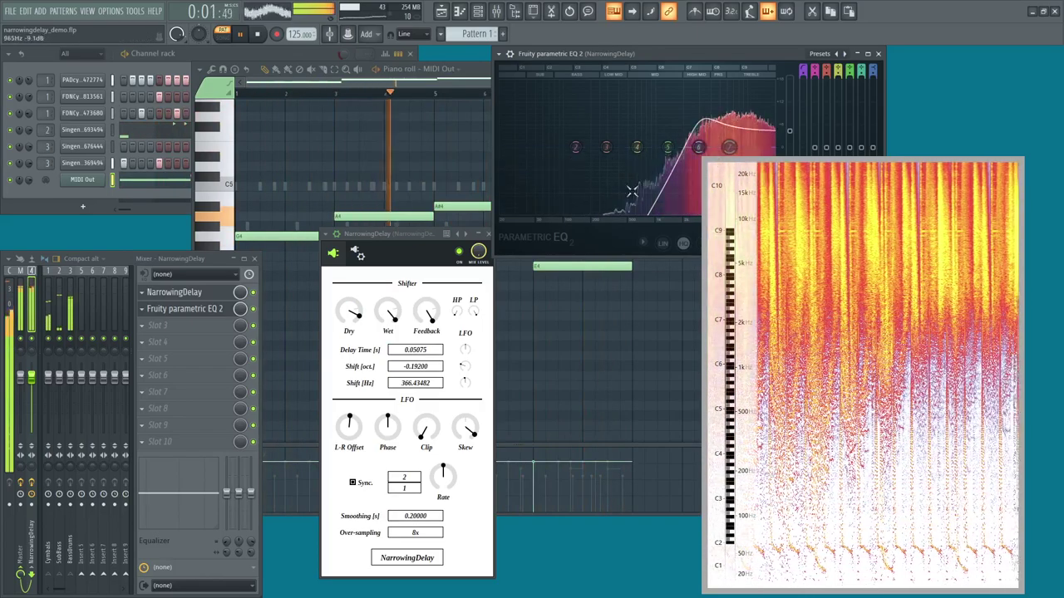
{"action": "left_click", "coordinate": [68, 309]}
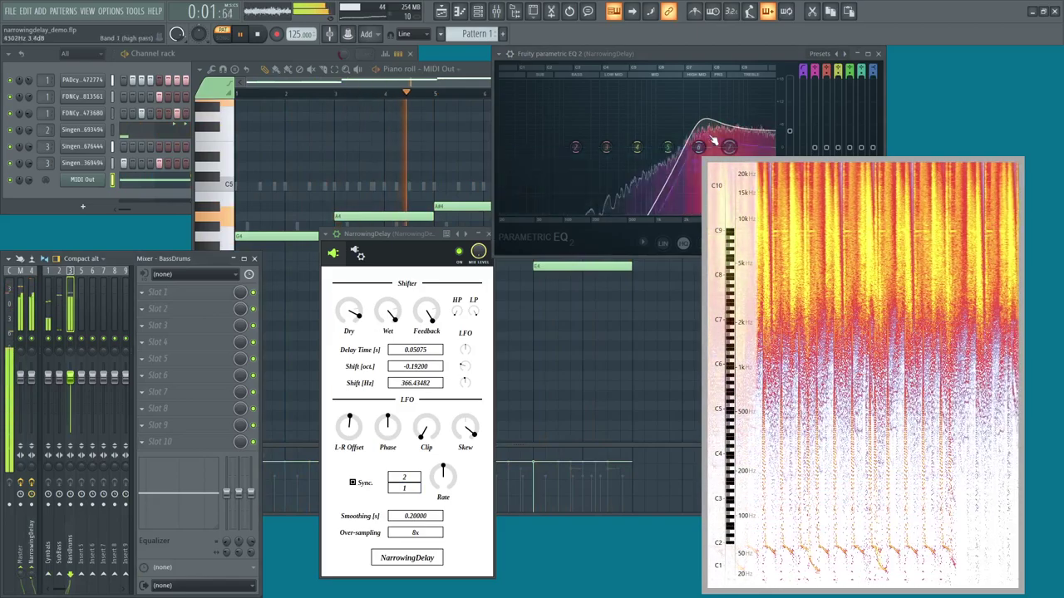
{"action": "left_click", "coordinate": [408, 249]}
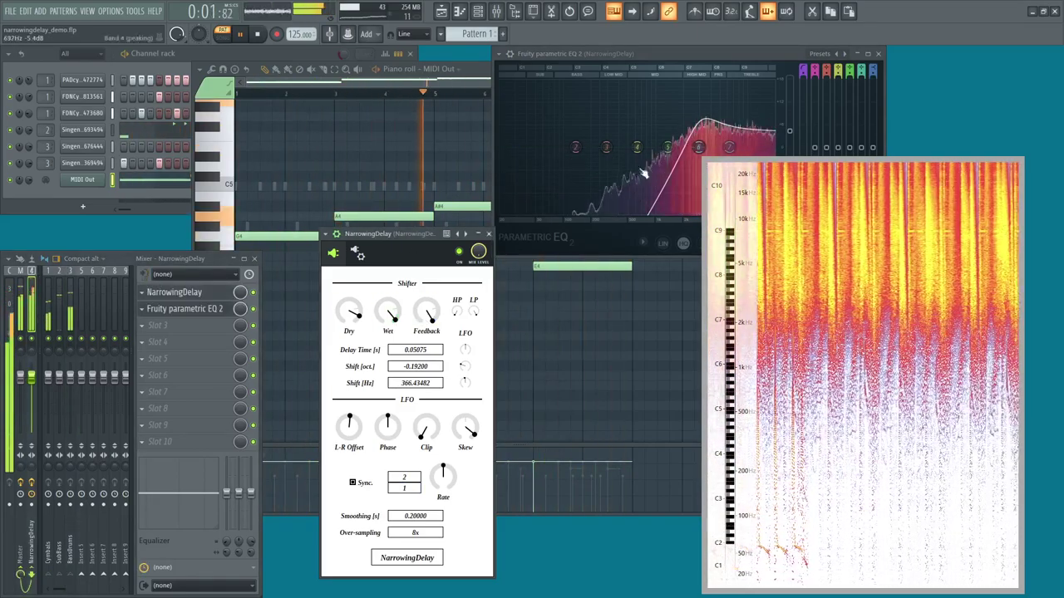
Lower Fruity parametric EQ 2's mix level to 0% on the NarrowingDelay track and stop playback
{"action": "left_click_drag", "start_coordinate": [242, 312], "coordinate": [242, 390]}
{"action": "key", "text": "space"}
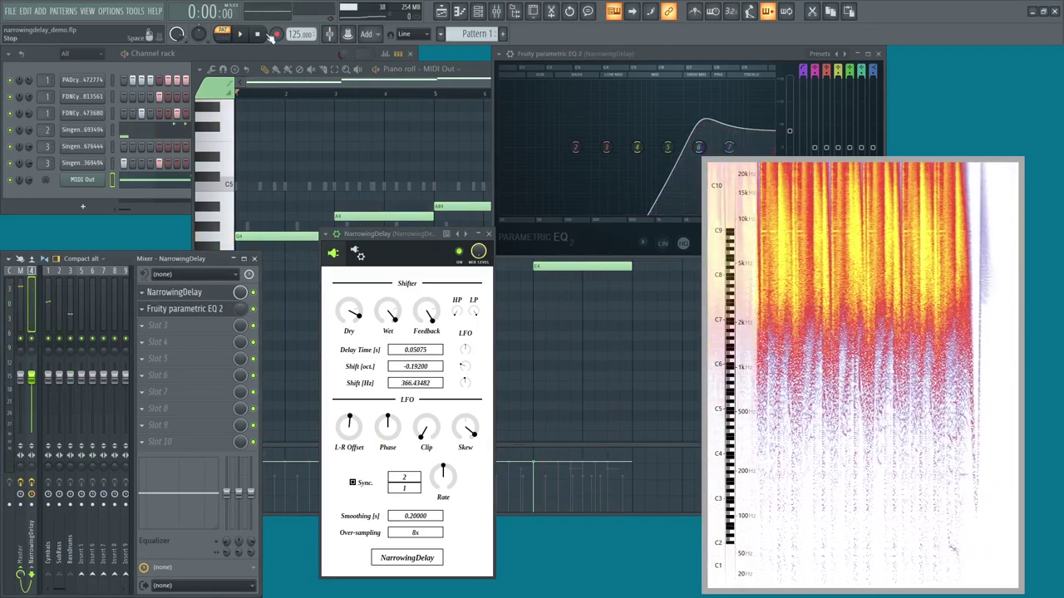